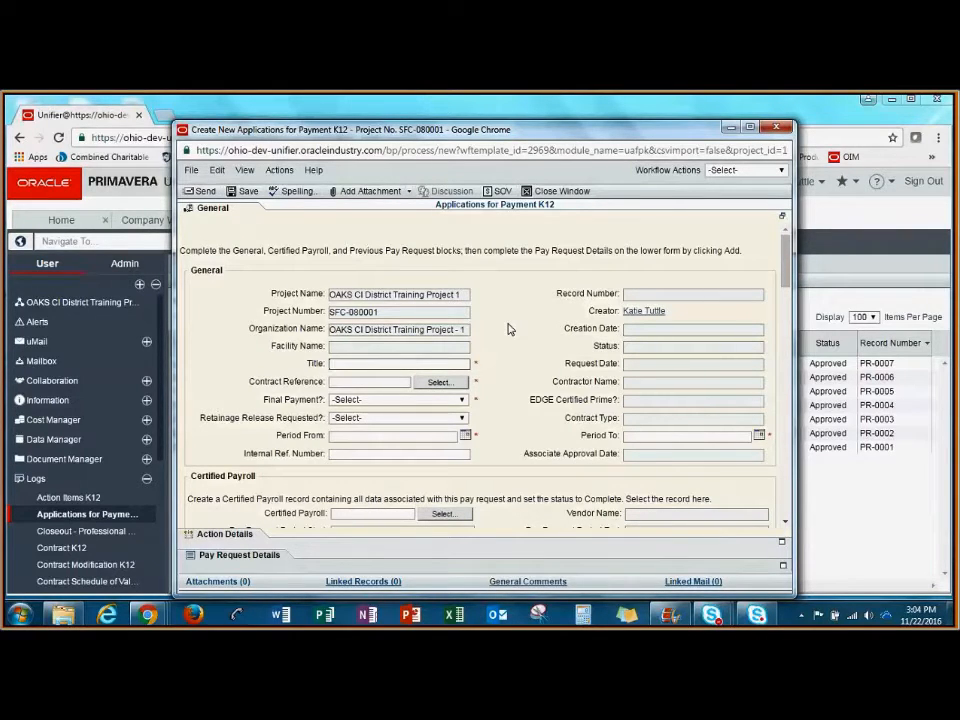
# - Title the payment application with the creator's first name in possessive form followed by "Engineering Pay App #1"
pyautogui.write("Katie's Engineering Pay App #1")
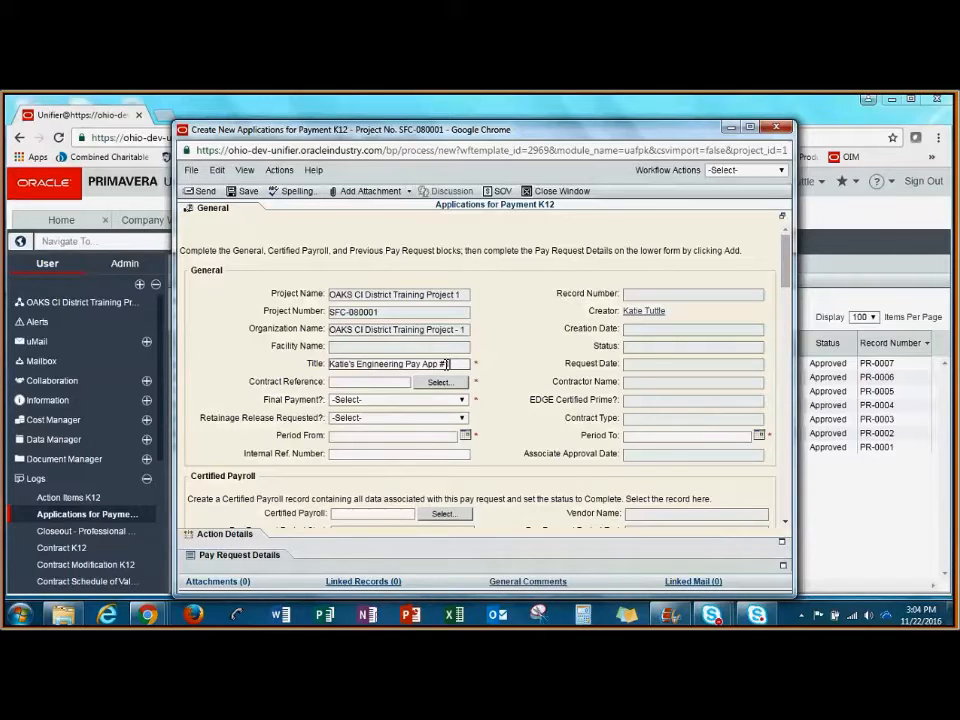
pyautogui.write('1')
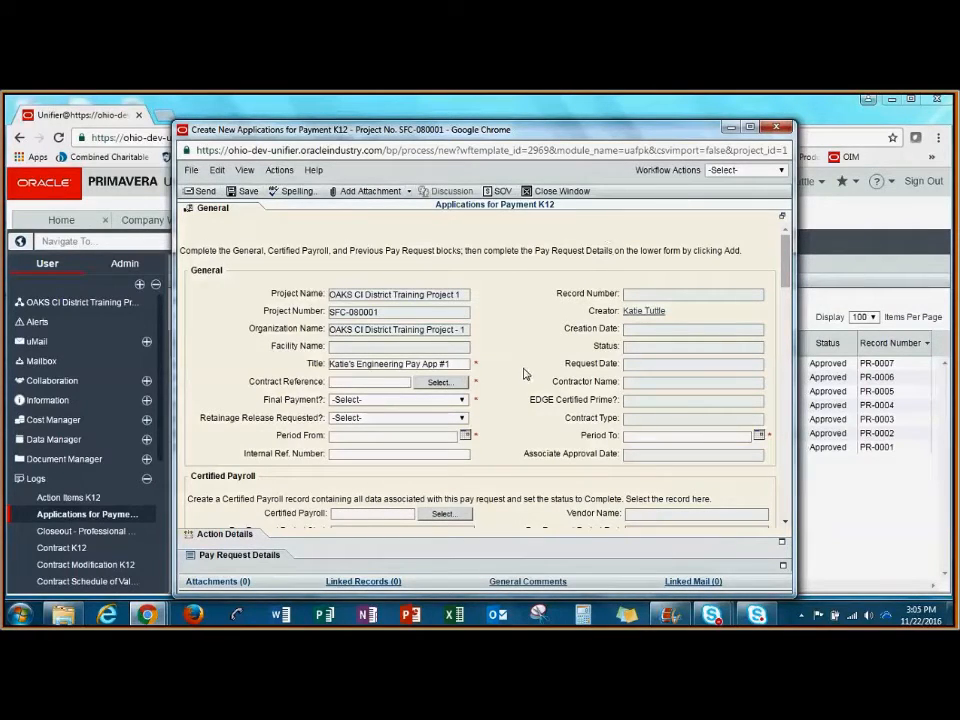
# - Reference the 03 District Training contract and answer No to both Final Payment and Retainage Release Requested
pyautogui.click(462, 384)
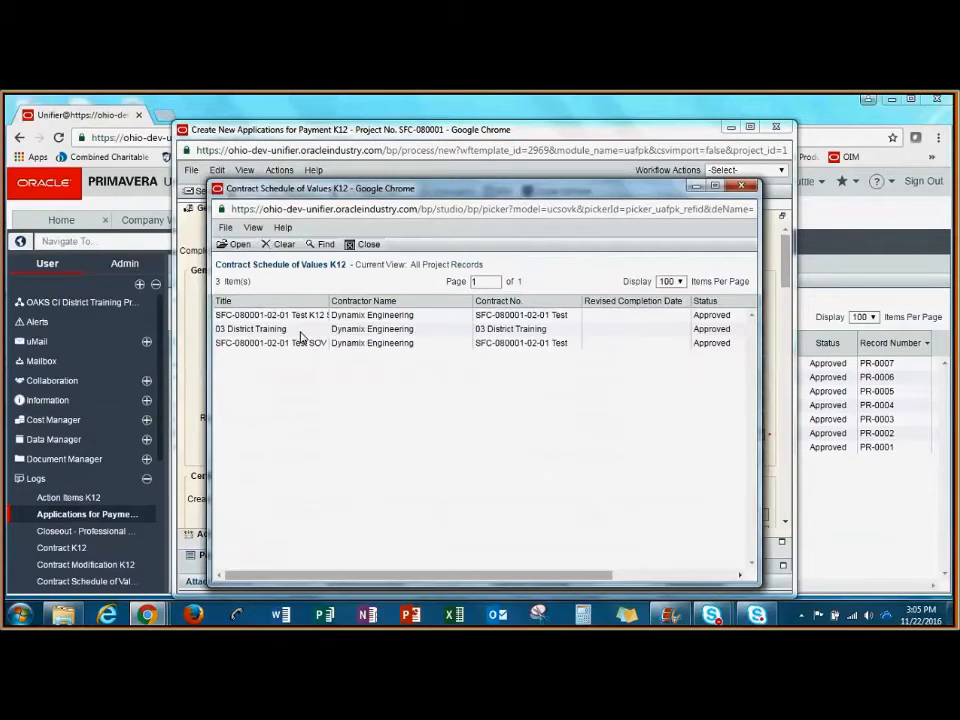
pyautogui.doubleClick(302, 336)
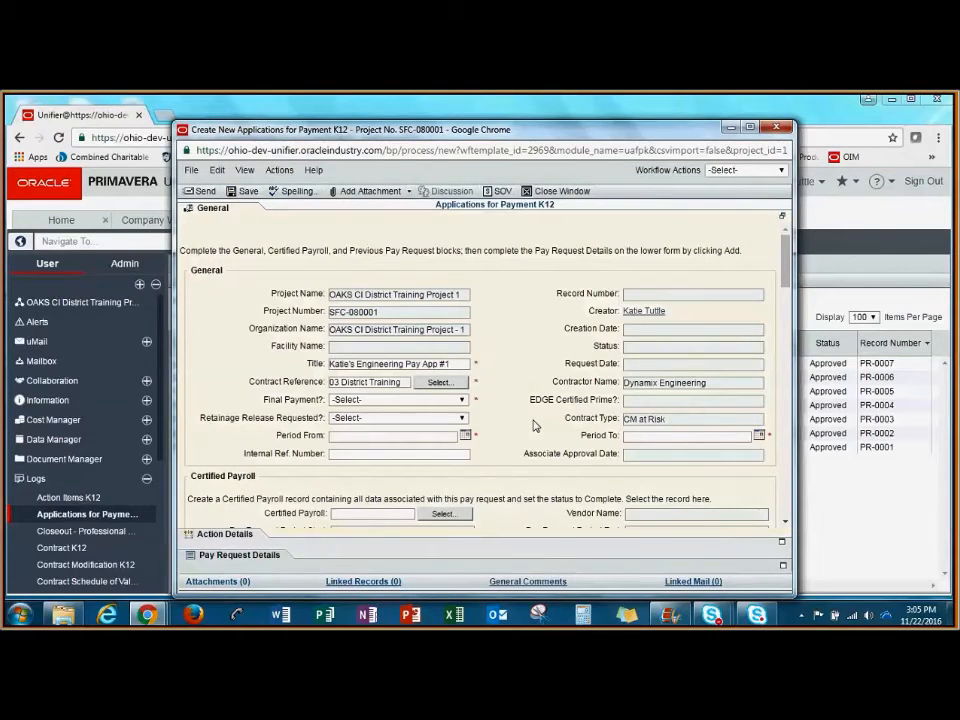
pyautogui.click(461, 400)
pyautogui.click(441, 437)
pyautogui.click(460, 419)
pyautogui.click(455, 452)
# - Set the application period from 10/01/2016 to 10/31/2016
pyautogui.click(465, 435)
pyautogui.click(406, 434)
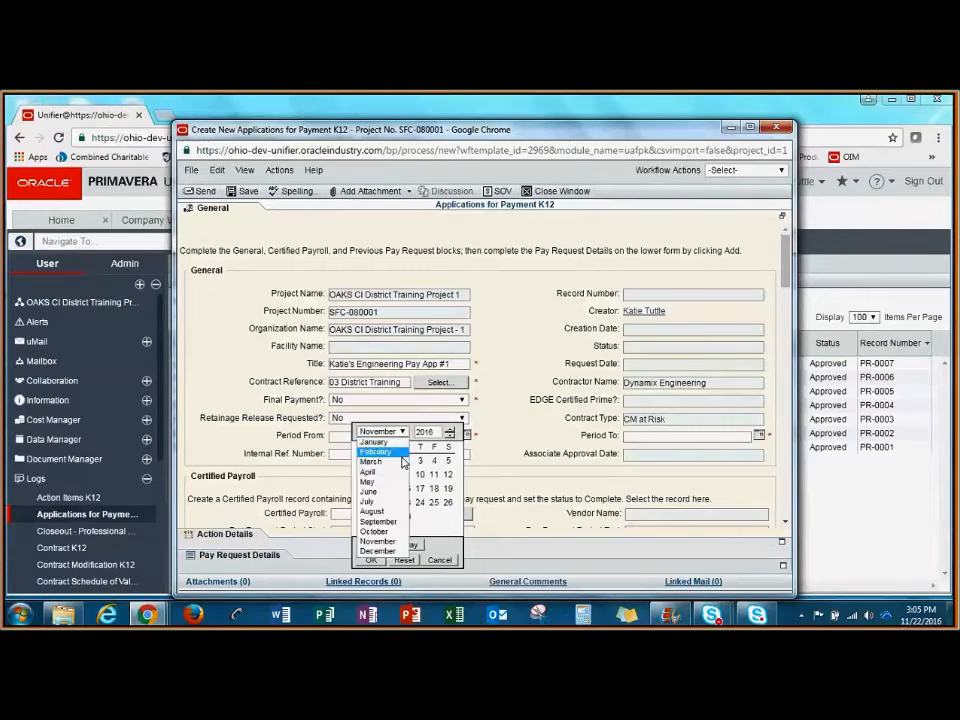
pyautogui.click(377, 525)
pyautogui.click(448, 460)
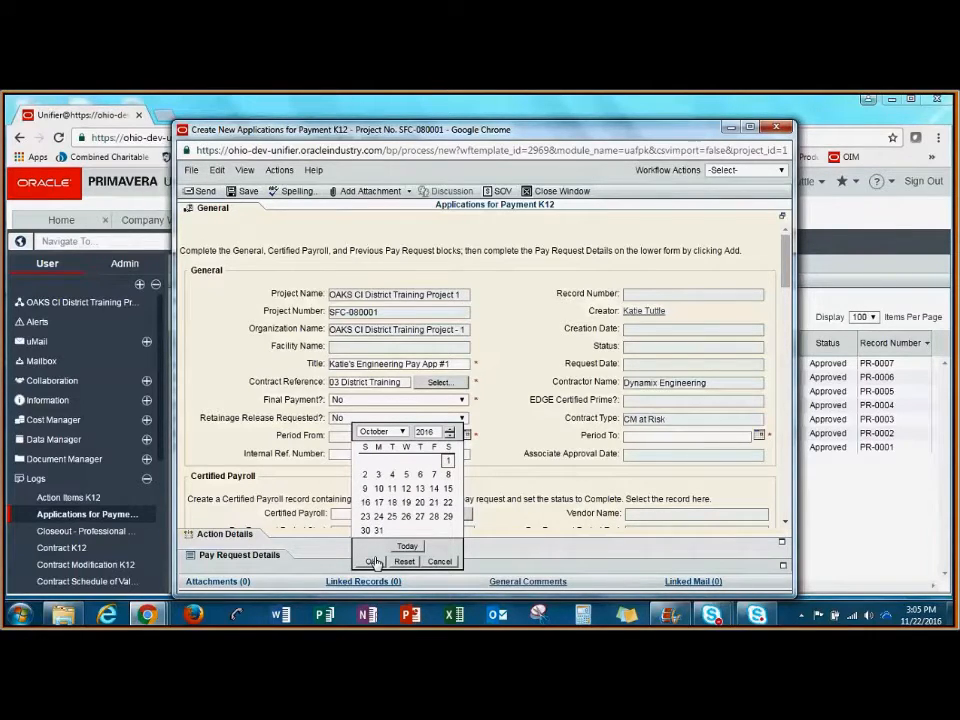
pyautogui.click(375, 562)
pyautogui.click(758, 435)
pyautogui.click(705, 431)
pyautogui.click(699, 533)
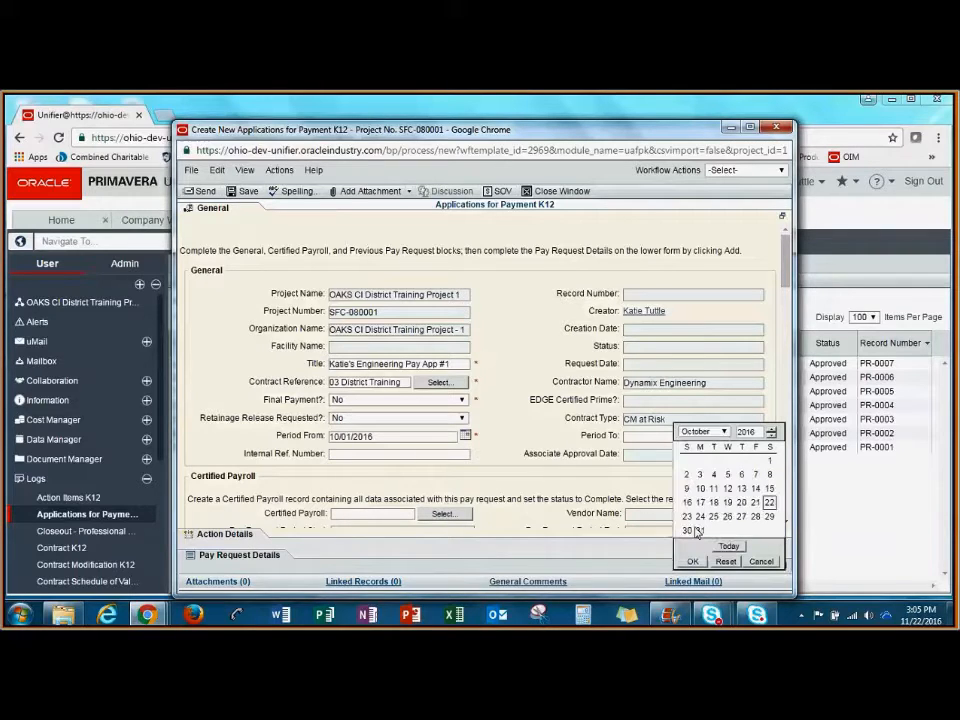
pyautogui.click(692, 561)
# - Set Initial Pay Request to No and choose Architect Pay Request as the previous pay request
pyautogui.scroll(-5, 776, 305)
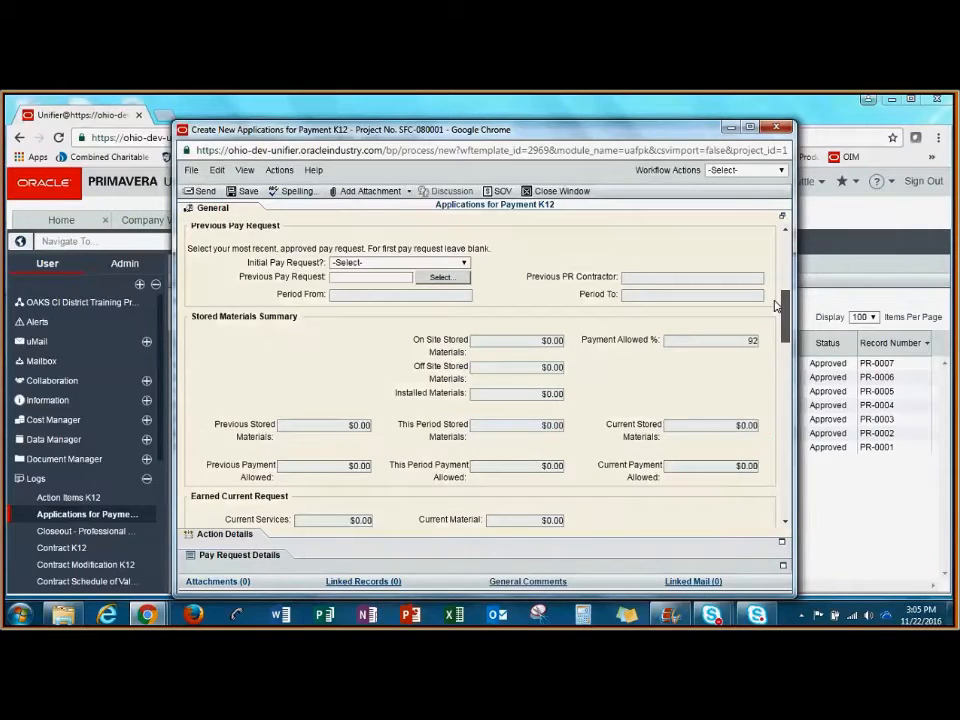
pyautogui.moveTo(776, 305)
pyautogui.mouseDown()
pyautogui.moveTo(784, 251)
pyautogui.moveTo(792, 306)
pyautogui.mouseUp()
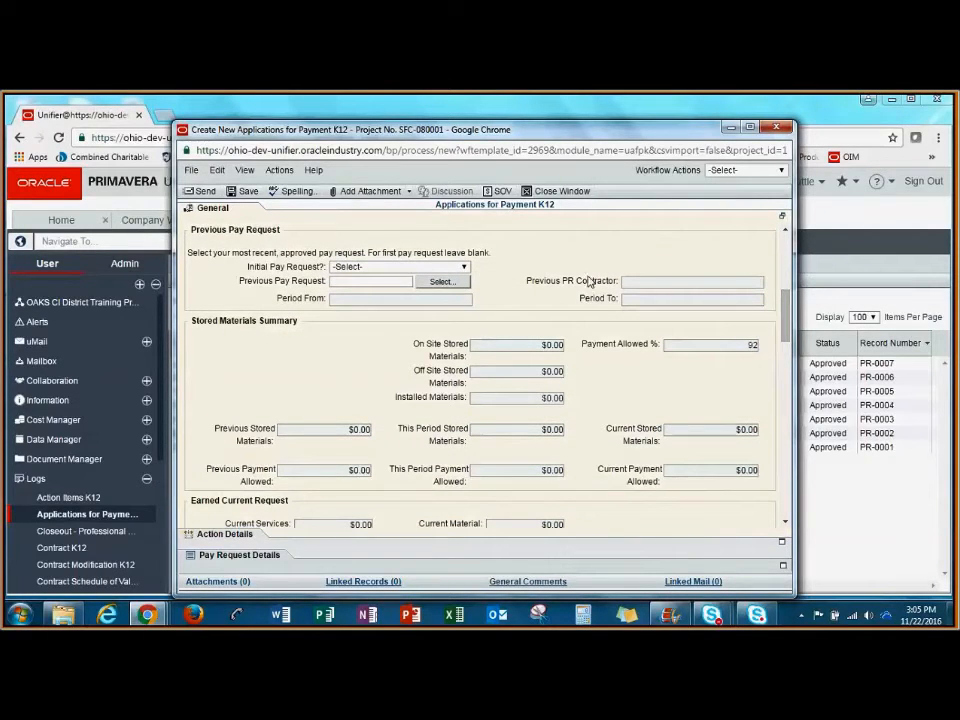
pyautogui.click(463, 269)
pyautogui.click(454, 294)
pyautogui.click(465, 268)
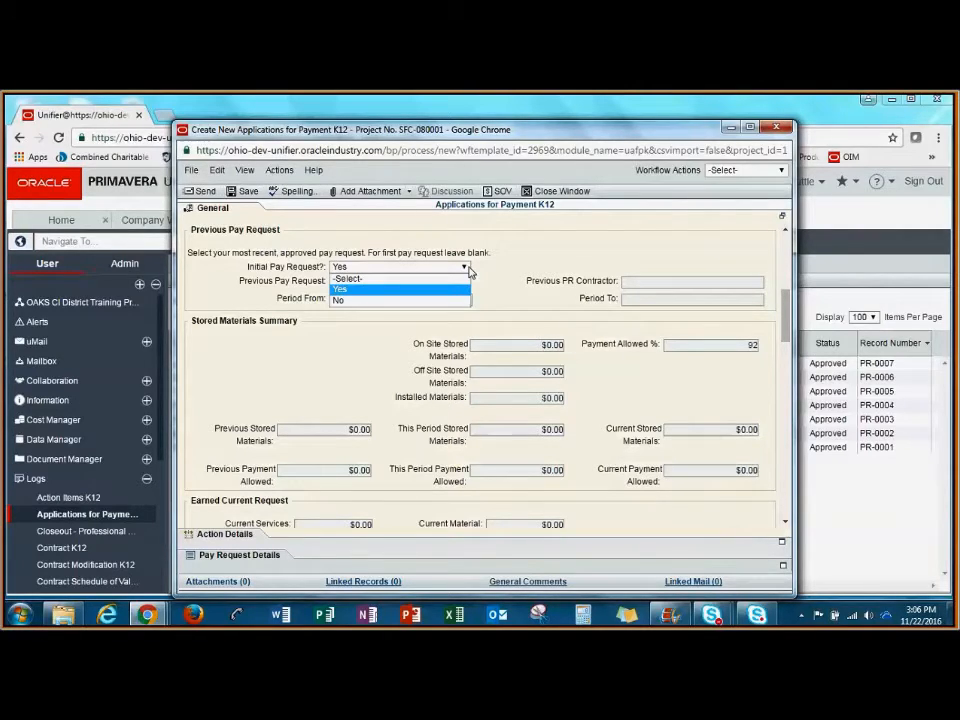
pyautogui.click(345, 300)
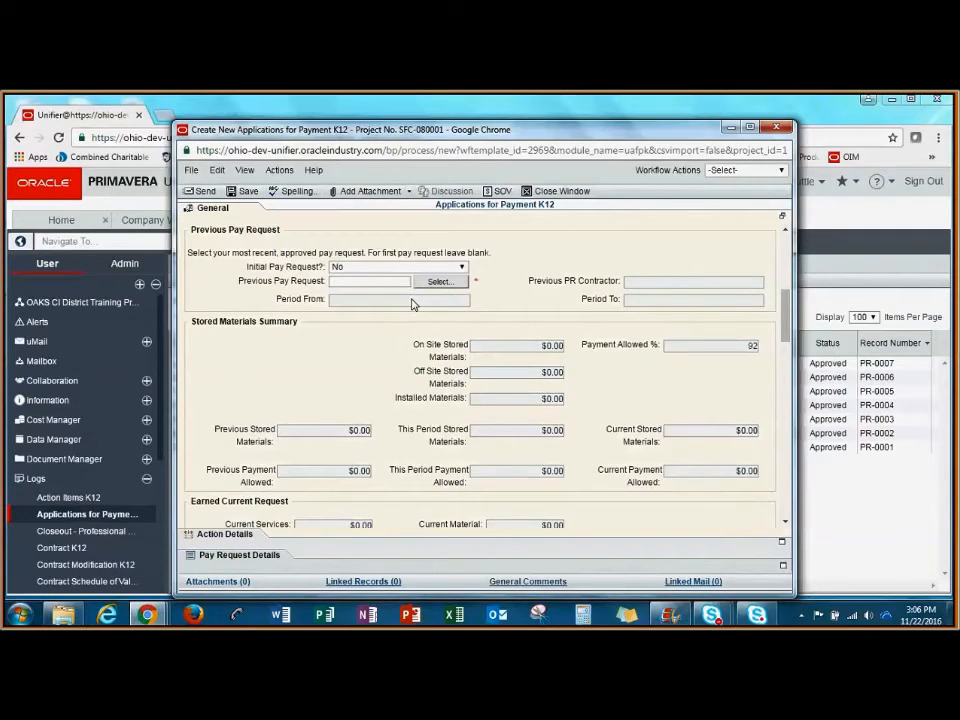
pyautogui.click(440, 282)
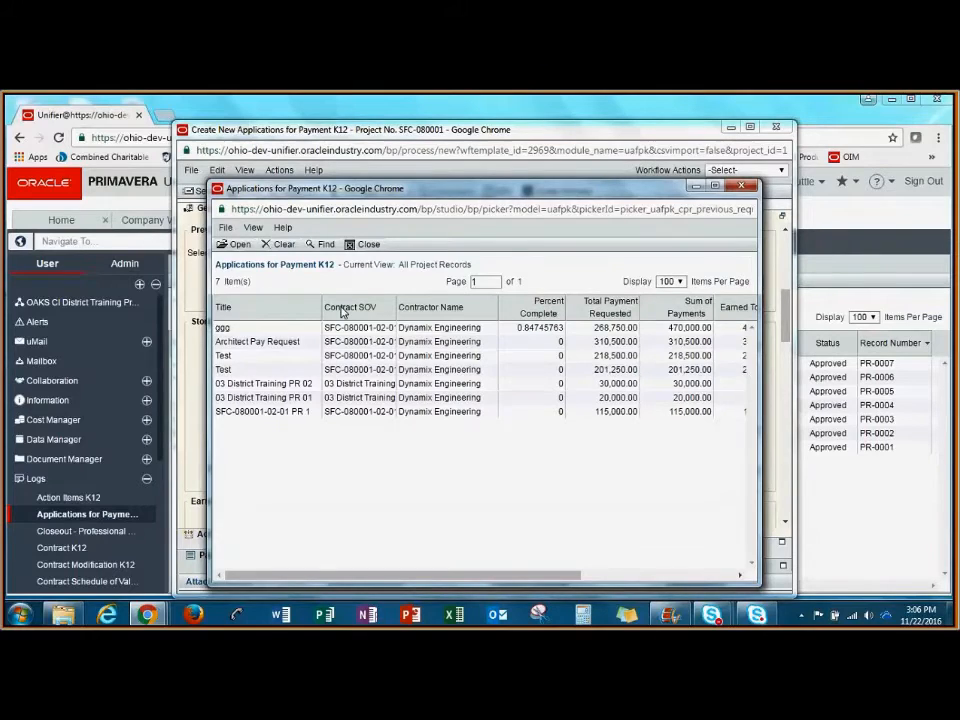
pyautogui.click(300, 342)
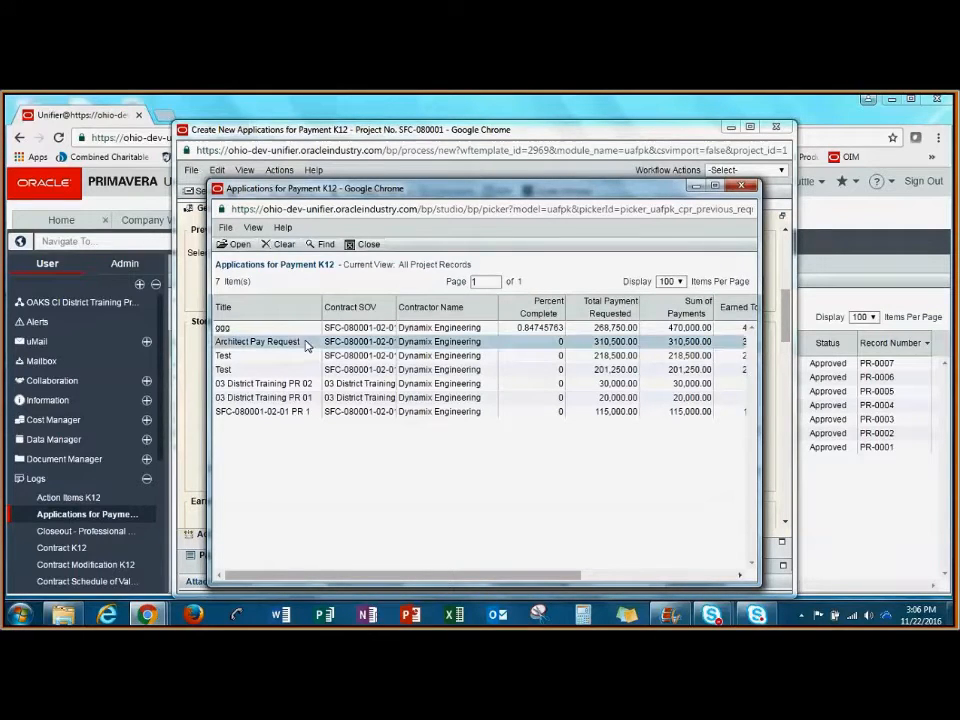
pyautogui.click(240, 245)
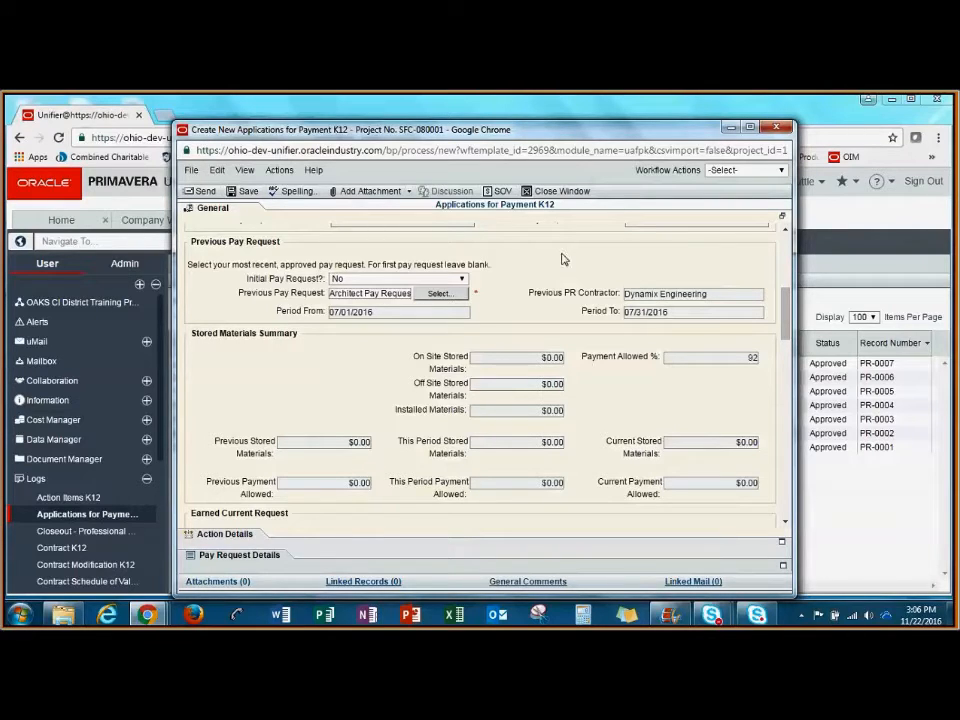
# - Bring up the Schedule of Values, enlarge its window, and export the Summary Schedule of Values Sheet
pyautogui.click(502, 192)
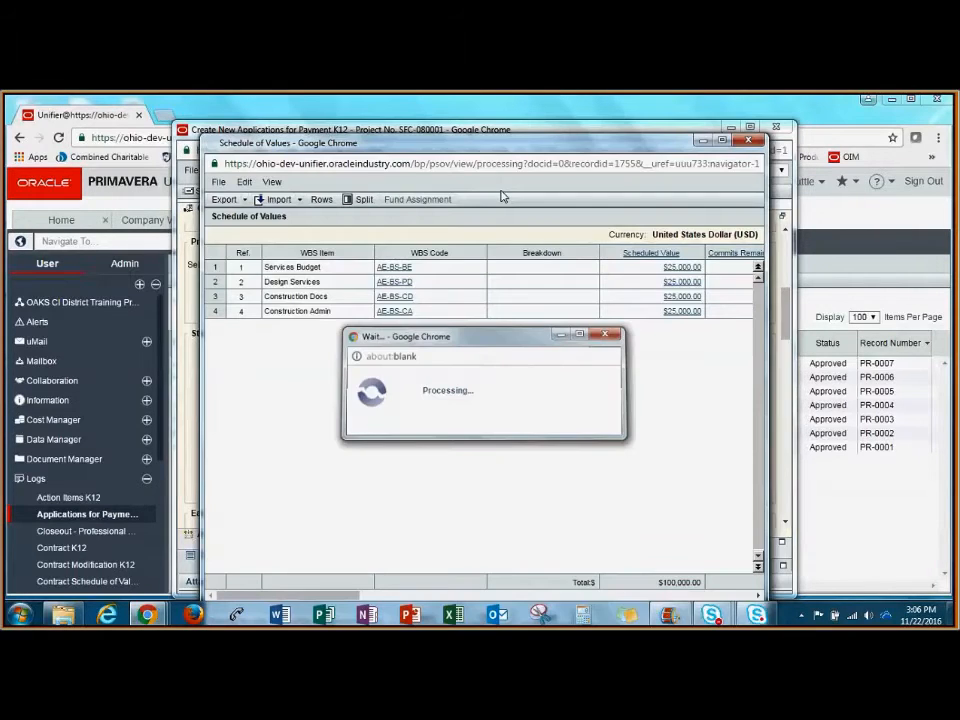
pyautogui.moveTo(767, 259); pyautogui.dragTo(893, 259)
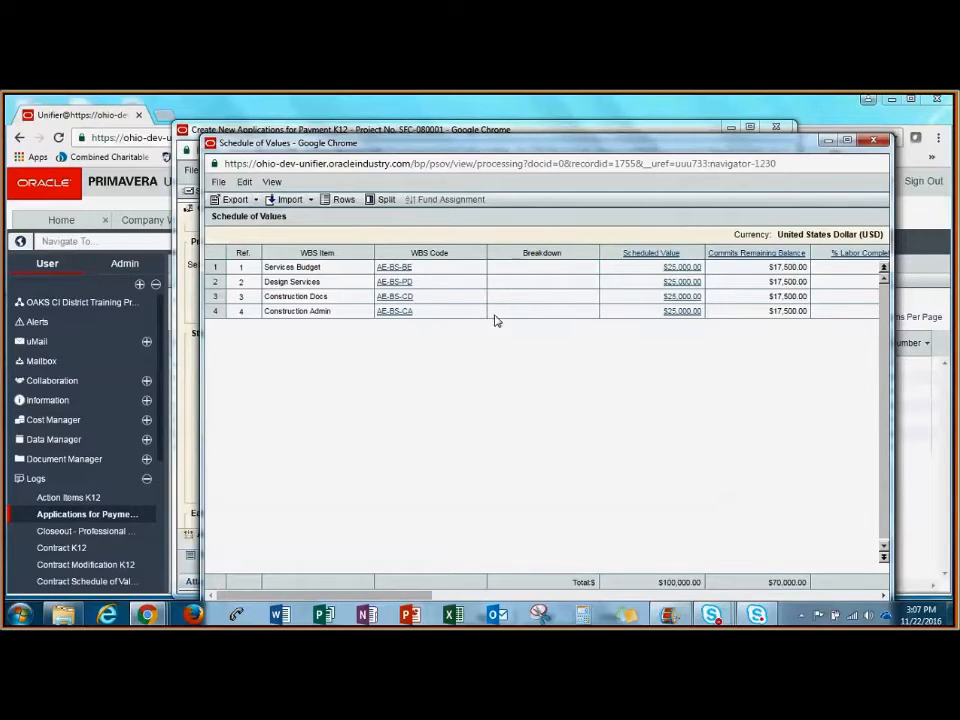
pyautogui.click(255, 200)
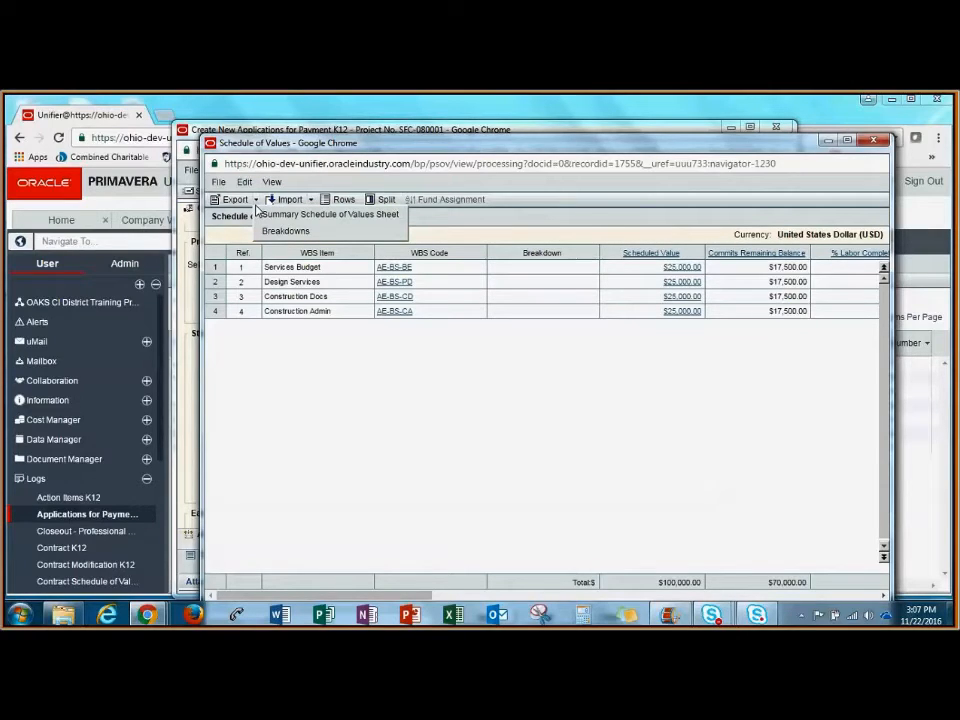
pyautogui.click(387, 215)
pyautogui.moveTo(397, 146); pyautogui.dragTo(341, 112)
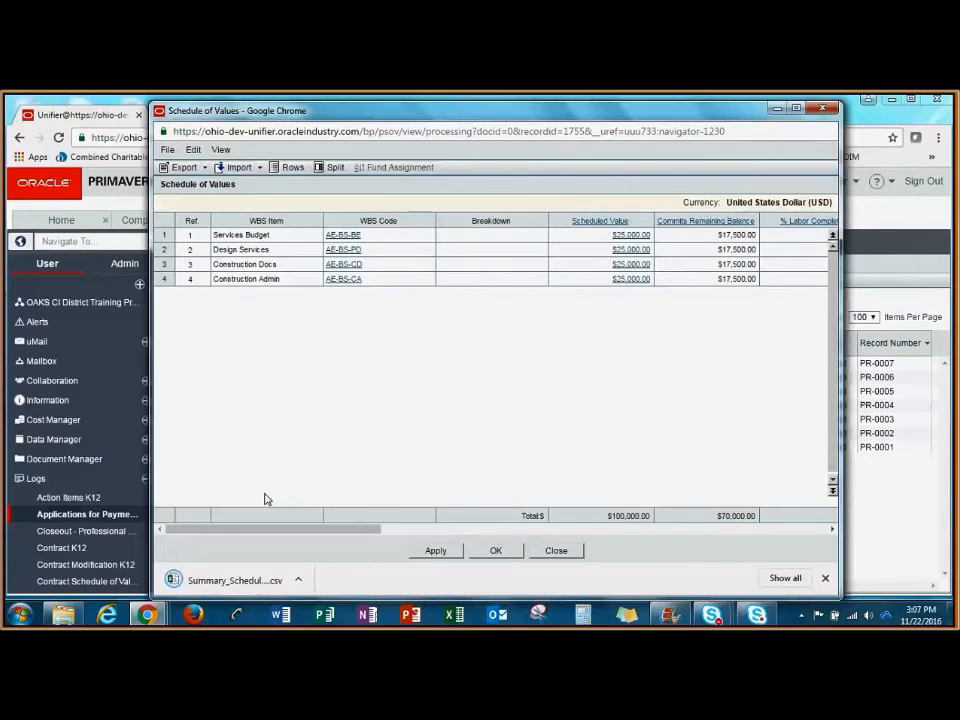
# - Review the exported summary sheet in Excel with the value columns widened, discard the changes, and close the Schedule of Values
pyautogui.click(242, 580)
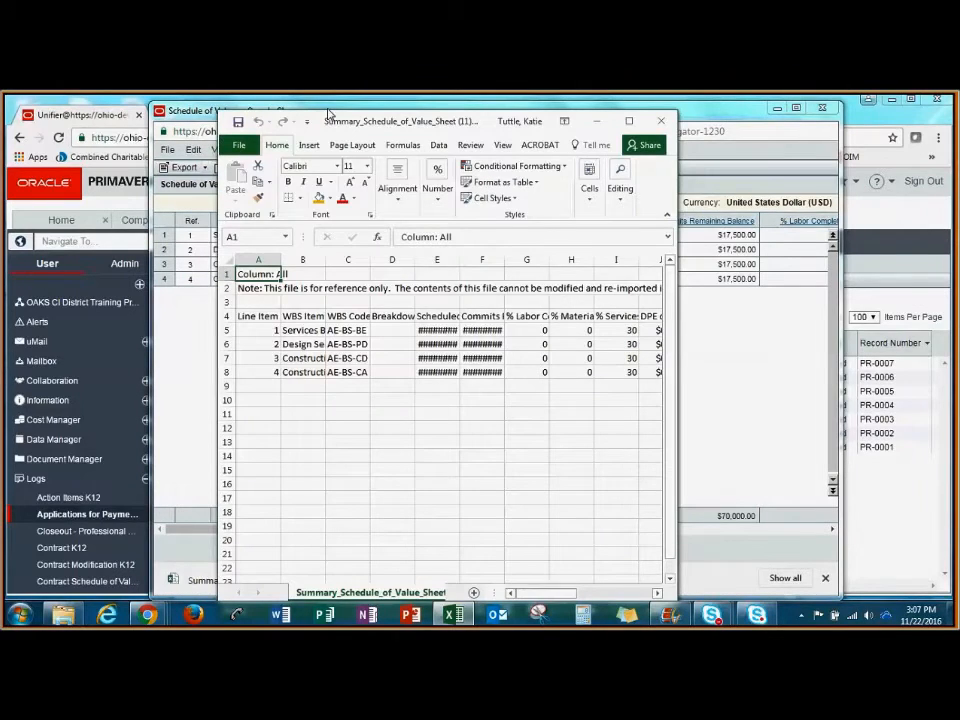
pyautogui.moveTo(328, 113); pyautogui.dragTo(204, 95)
pyautogui.moveTo(553, 310); pyautogui.dragTo(800, 332)
pyautogui.moveTo(380, 241); pyautogui.dragTo(438, 249)
pyautogui.moveTo(336, 242); pyautogui.dragTo(358, 241)
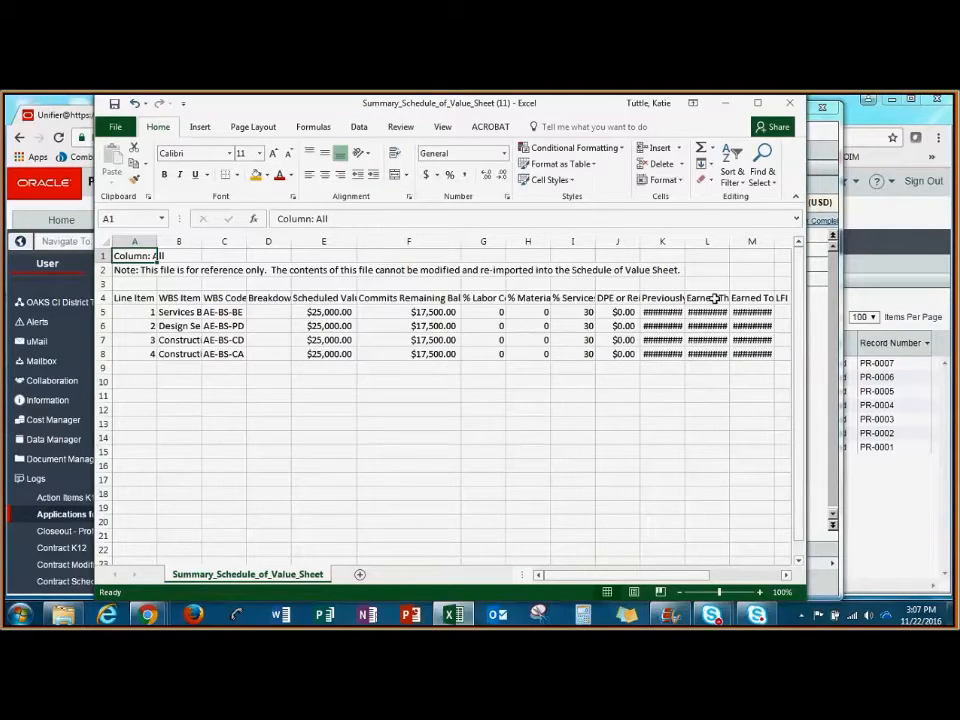
pyautogui.hotkey('alt', 'F4')
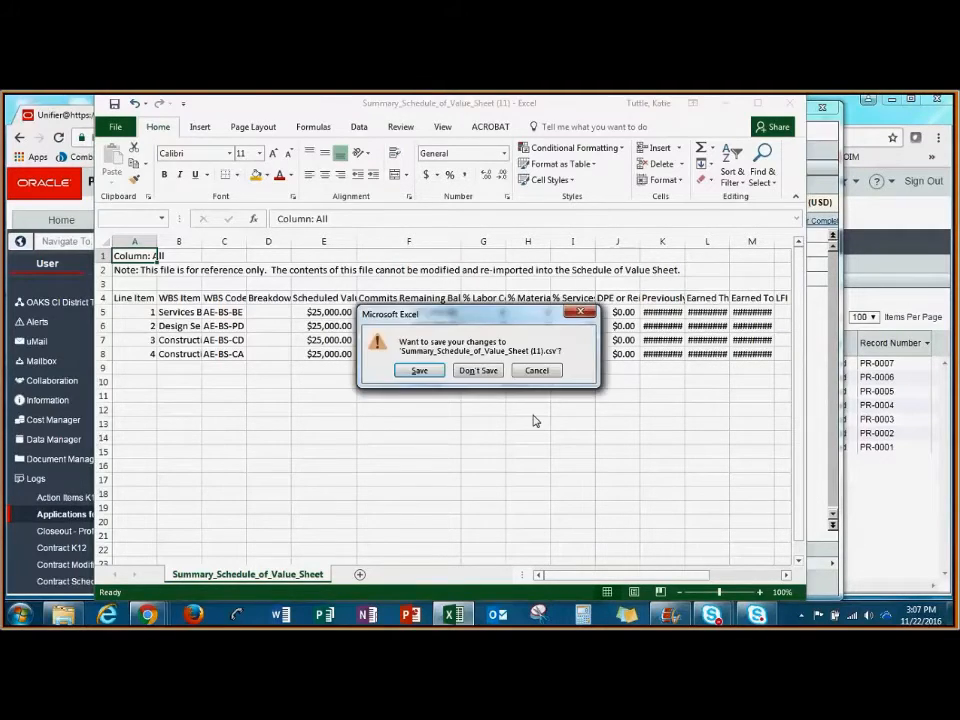
pyautogui.click(487, 372)
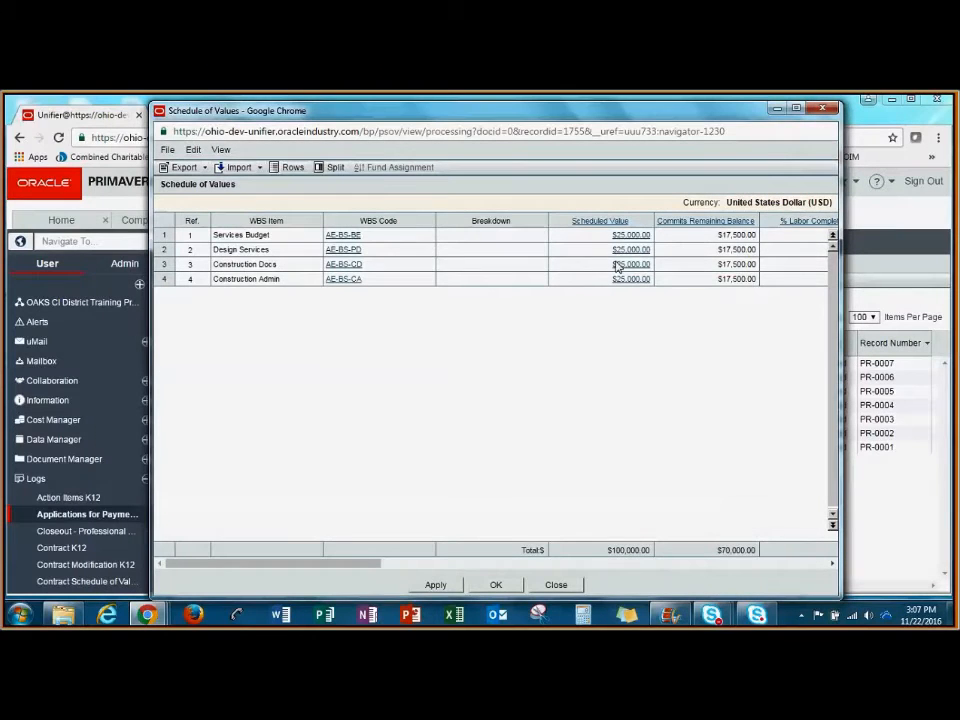
pyautogui.click(824, 114)
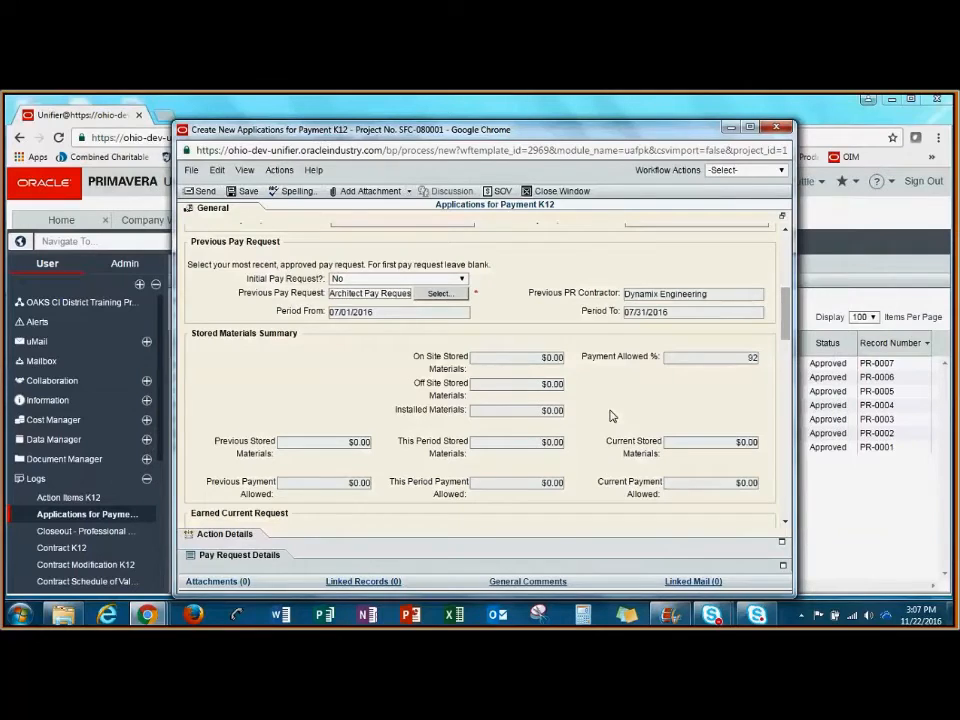
# - Open the pay request's line items grid and widen its window to fit the labor and materials completion columns
pyautogui.click(240, 555)
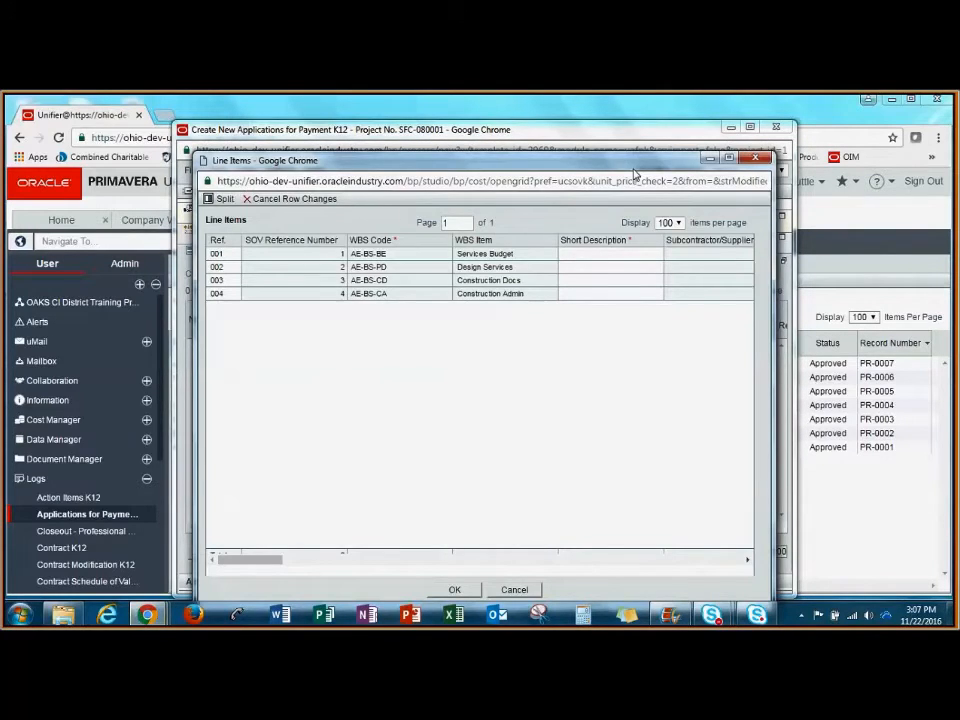
pyautogui.moveTo(629, 166); pyautogui.dragTo(456, 123)
pyautogui.moveTo(609, 237); pyautogui.dragTo(905, 237)
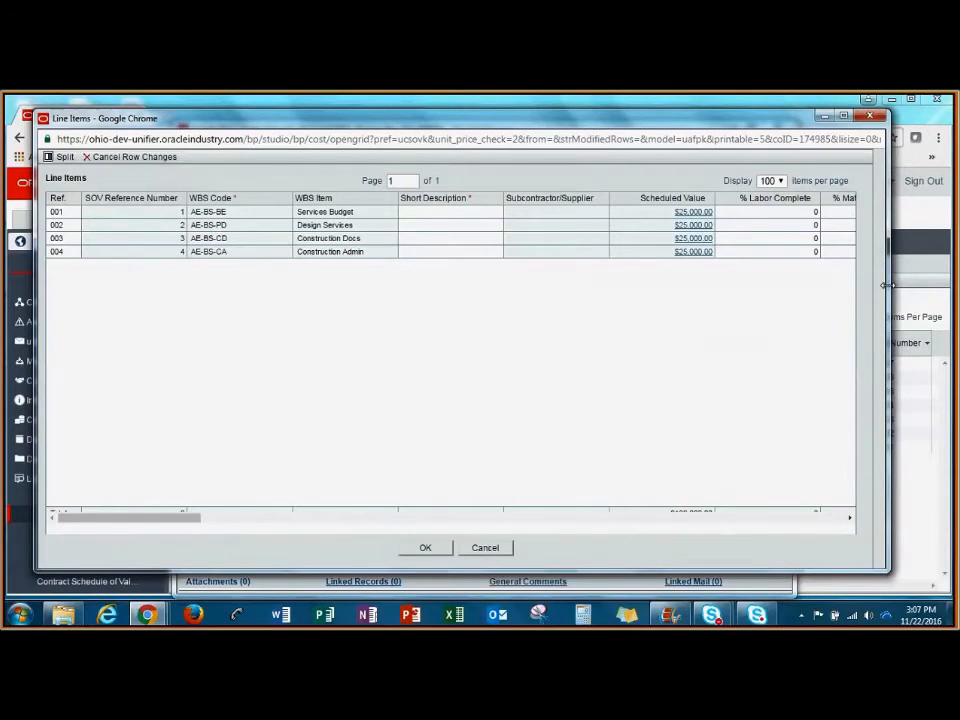
pyautogui.moveTo(644, 126); pyautogui.dragTo(625, 129)
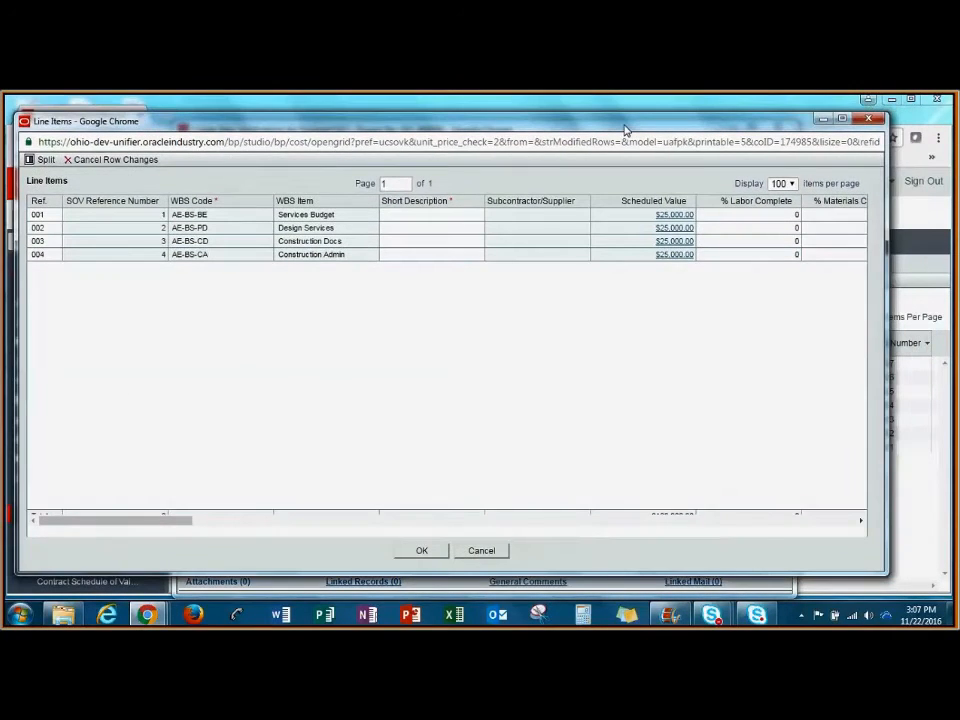
pyautogui.moveTo(886, 283); pyautogui.dragTo(929, 283)
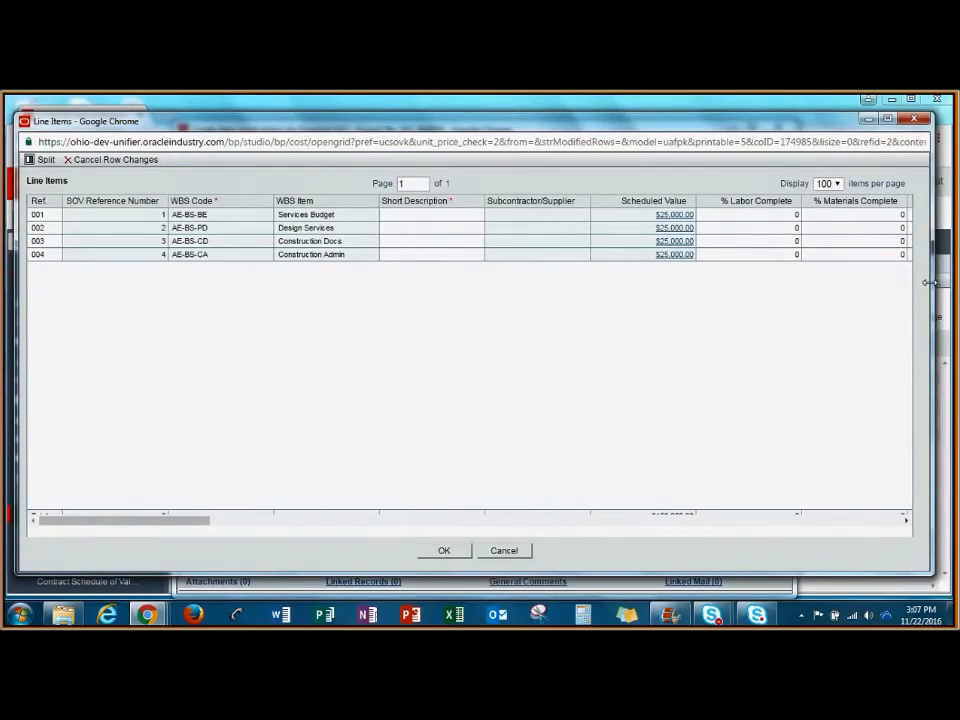
# - Describe the Services Budget line item as "Services Budget" and set its % Services Complete to 50
pyautogui.click(421, 216)
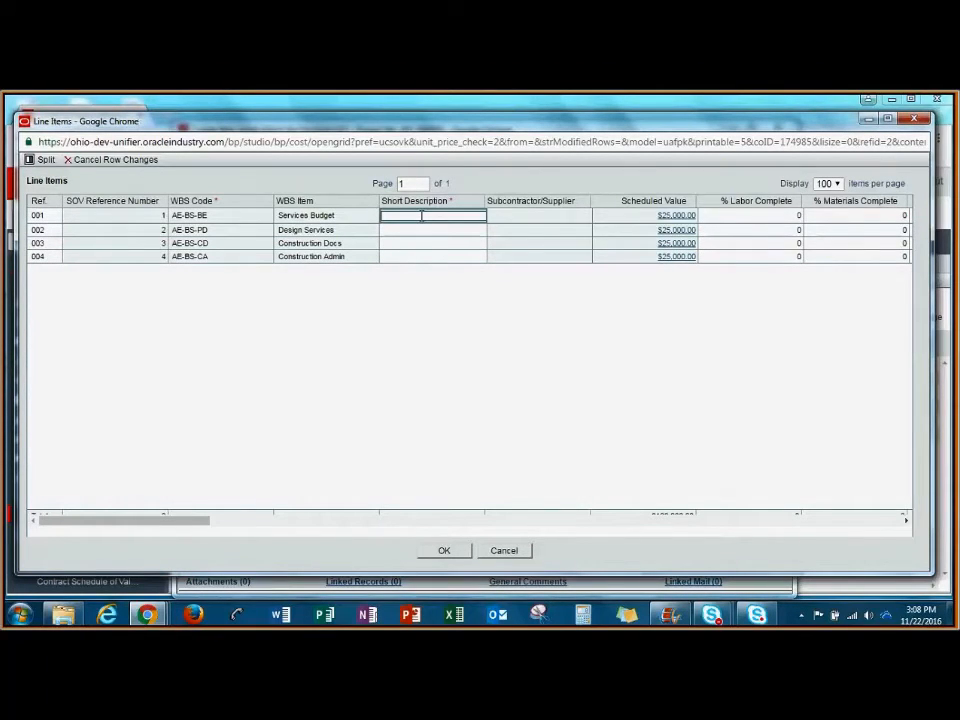
pyautogui.write('Services Budget')
pyautogui.moveTo(206, 525); pyautogui.dragTo(256, 527)
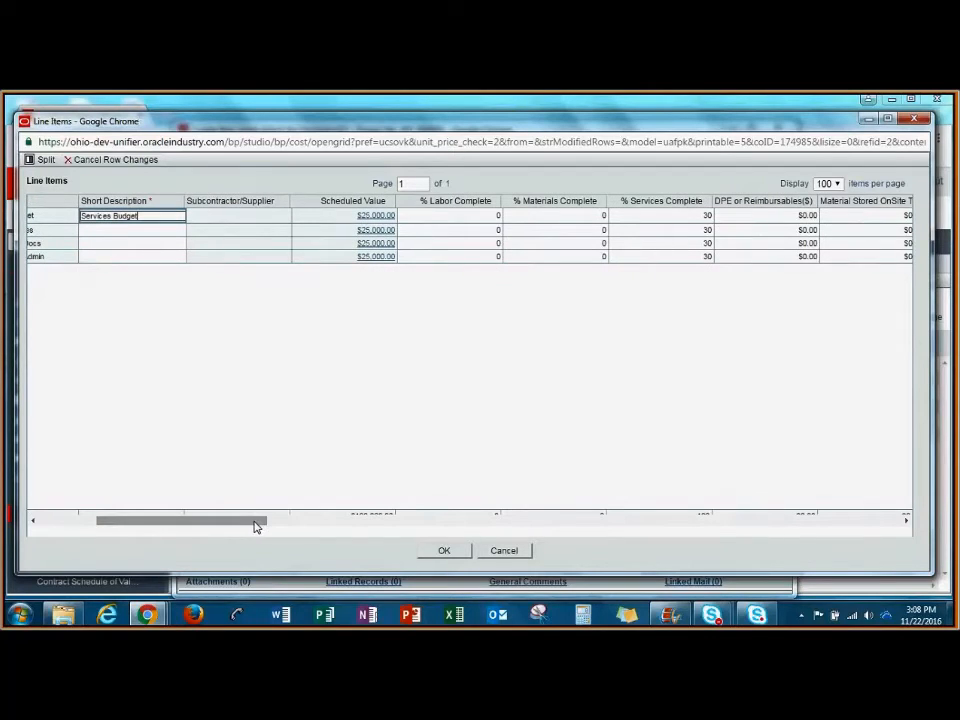
pyautogui.click(705, 215)
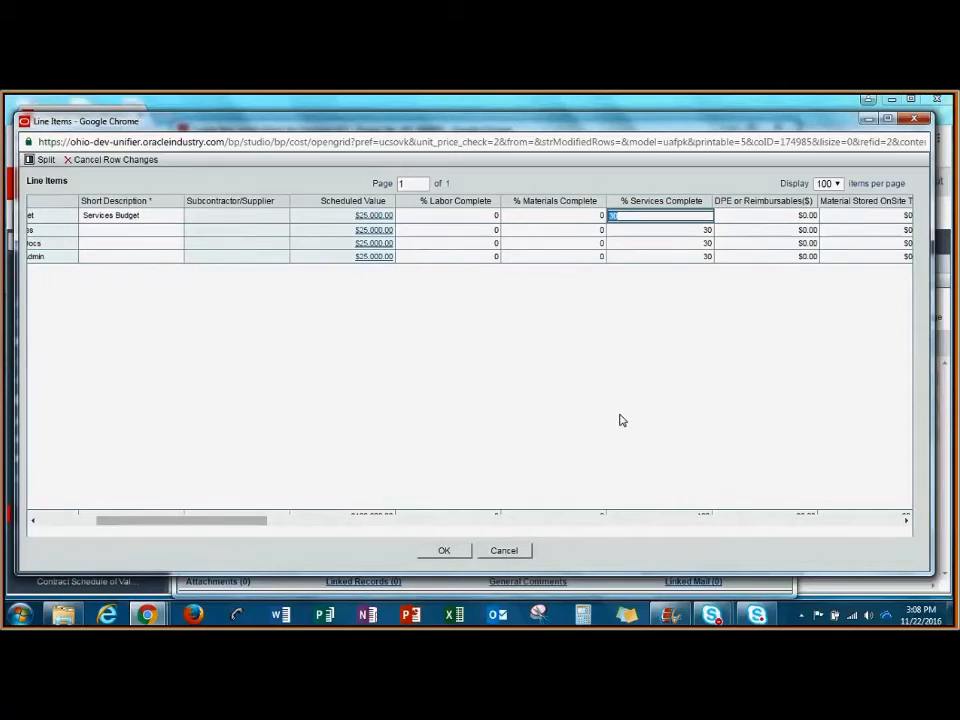
pyautogui.write('50')
pyautogui.click(802, 283)
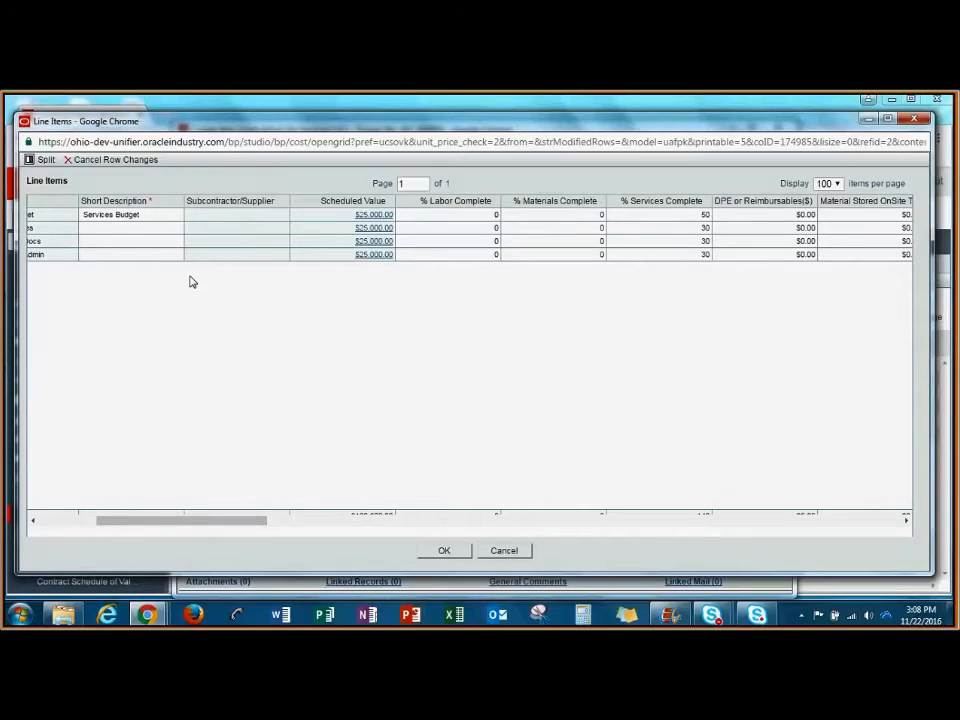
# - Give the Construction Docs line item the short description "Construction Docs"
pyautogui.click(148, 242)
pyautogui.moveTo(253, 522); pyautogui.dragTo(236, 520)
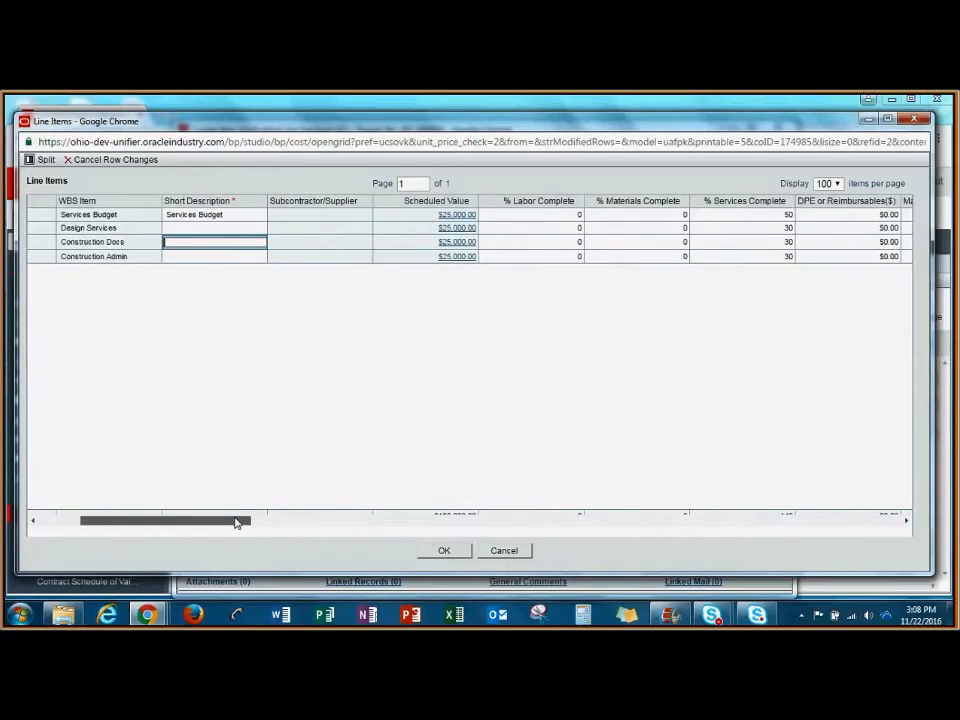
pyautogui.write('Constur')
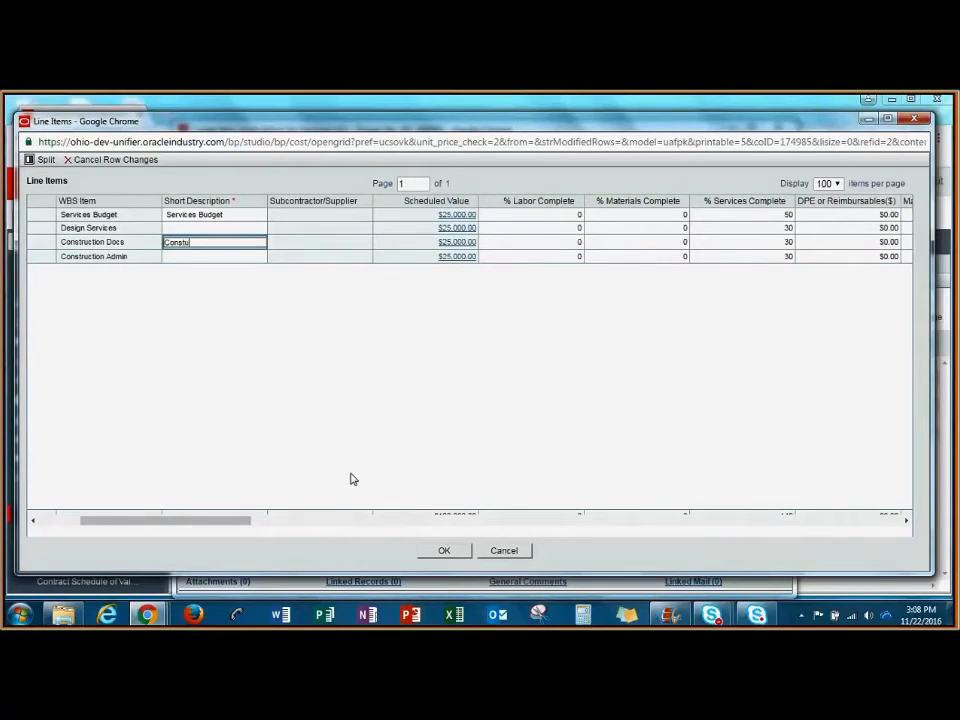
pyautogui.press('BackSpace')
pyautogui.press('BackSpace')
pyautogui.write('ruction Docs')
# - Set the Construction Docs item's % Services Complete to 50 and its DPE or Reimbursables to $100.00, and accept the line items
pyautogui.moveTo(161, 521); pyautogui.dragTo(237, 535)
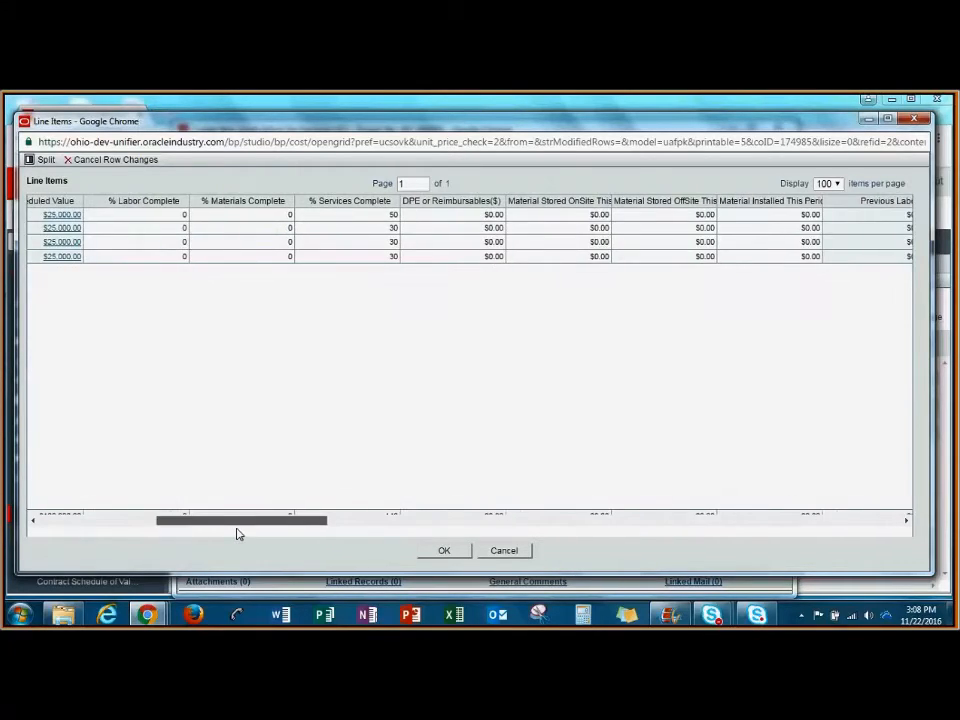
pyautogui.click(330, 242)
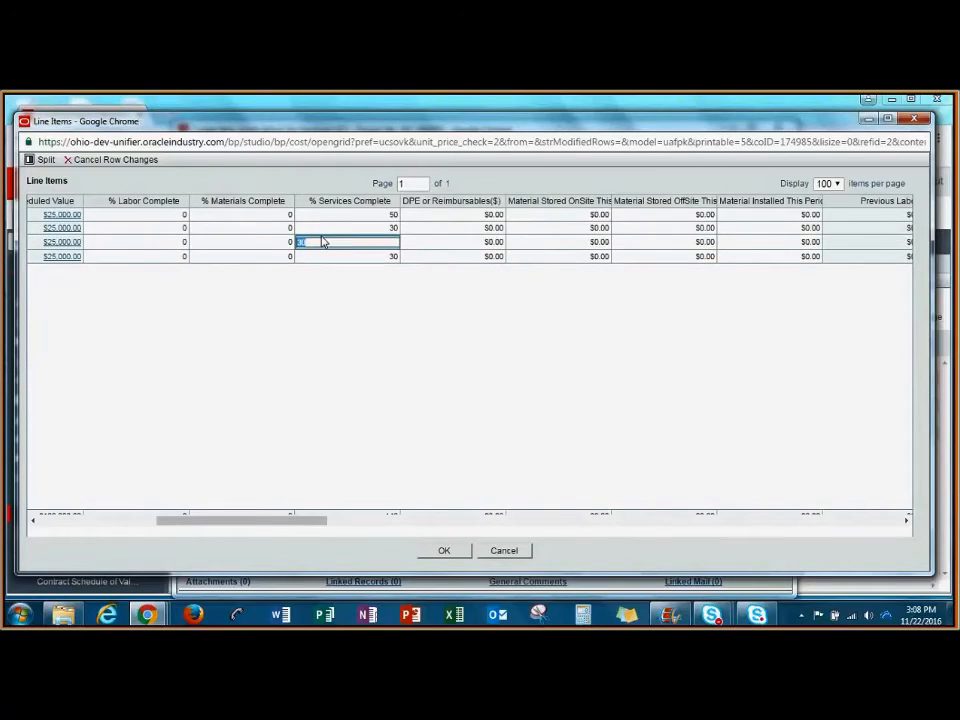
pyautogui.write('50')
pyautogui.click(493, 242)
pyautogui.write('100')
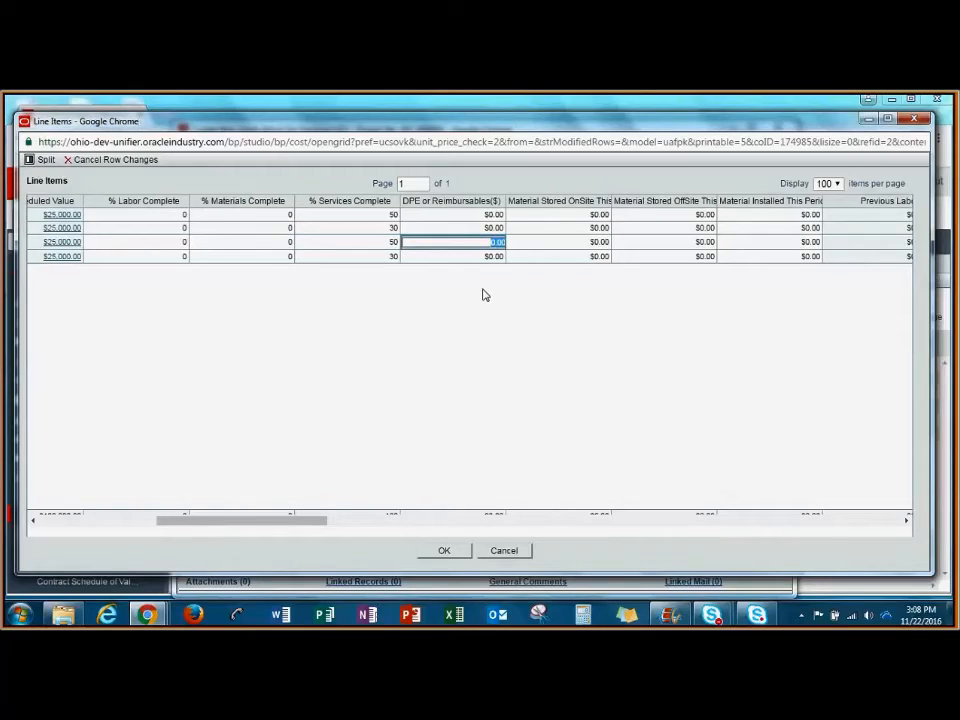
pyautogui.write('.00')
pyautogui.click(476, 293)
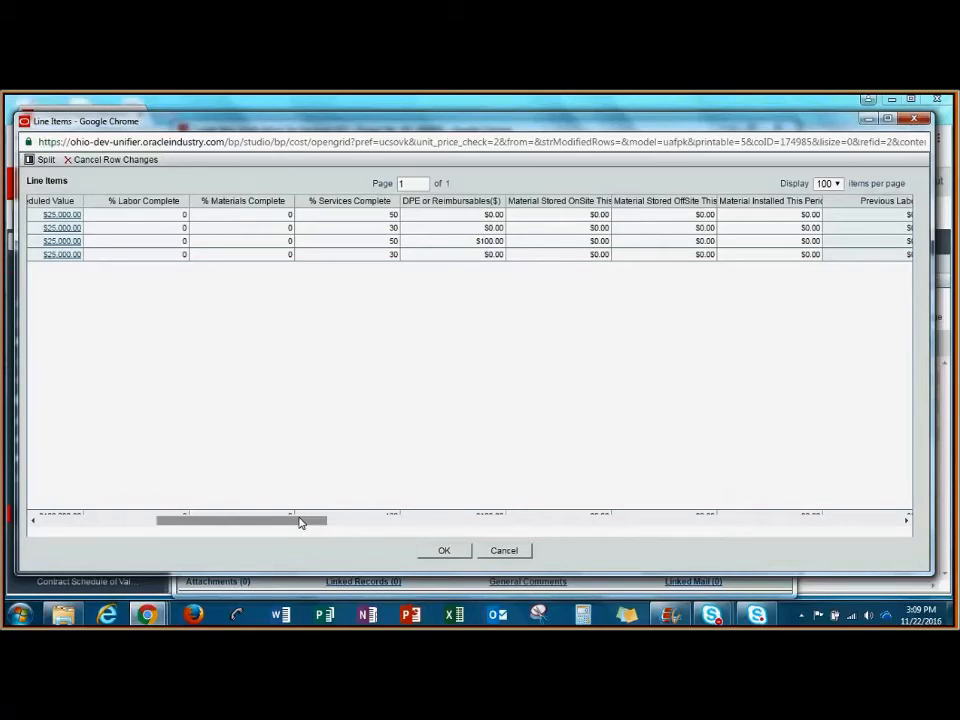
pyautogui.moveTo(300, 521); pyautogui.dragTo(223, 521)
pyautogui.click(443, 551)
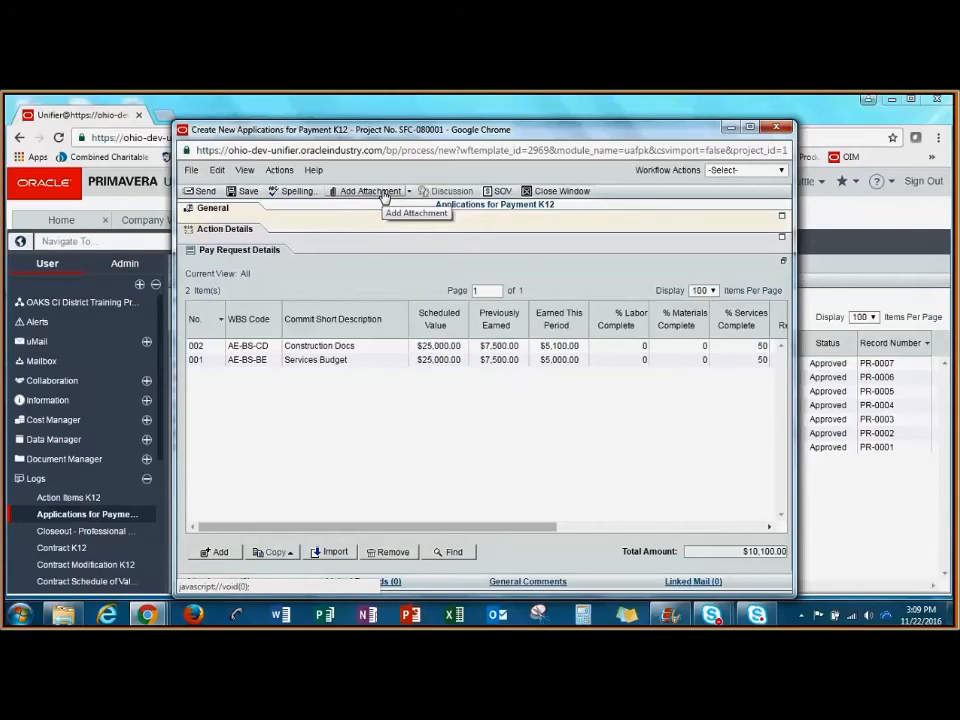
# - Show the pay request's action details and set its workflow action to Submit
pyautogui.click(240, 236)
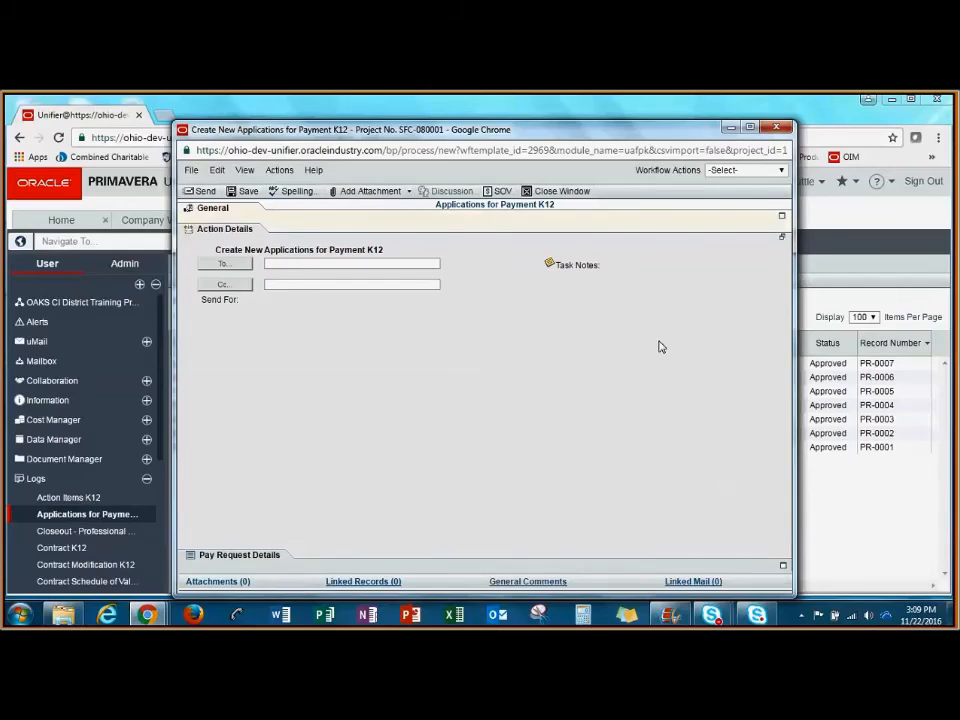
pyautogui.click(772, 170)
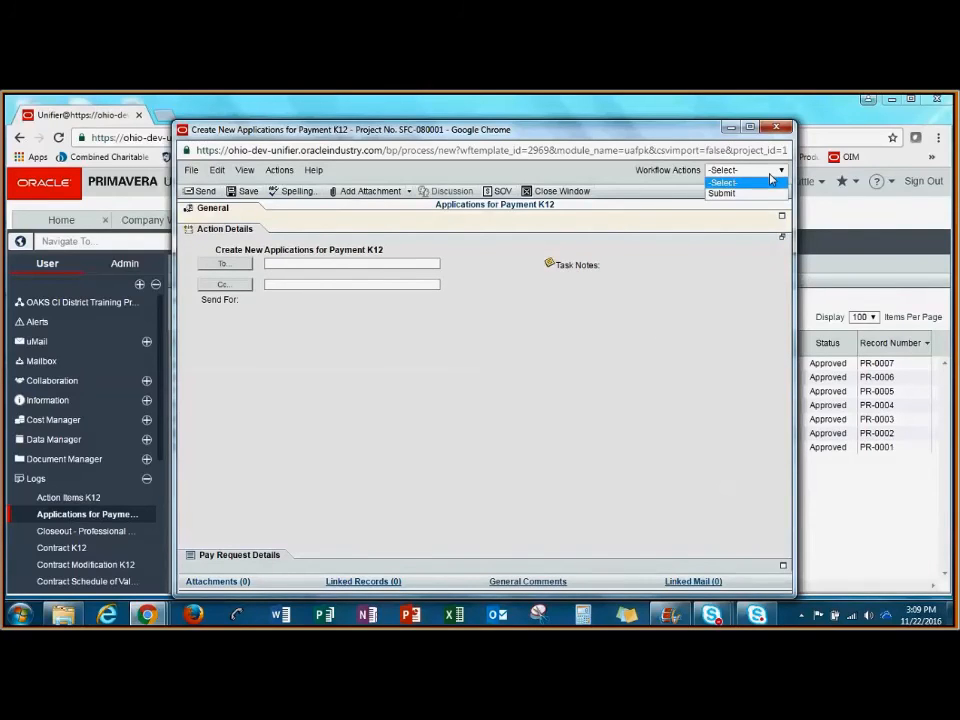
pyautogui.click(758, 194)
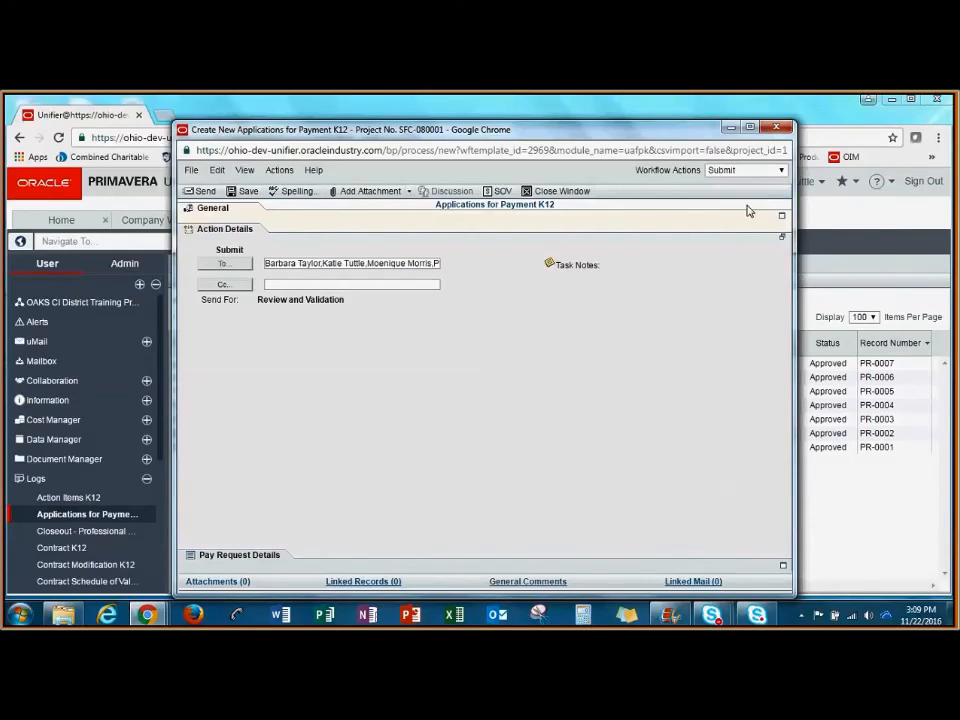